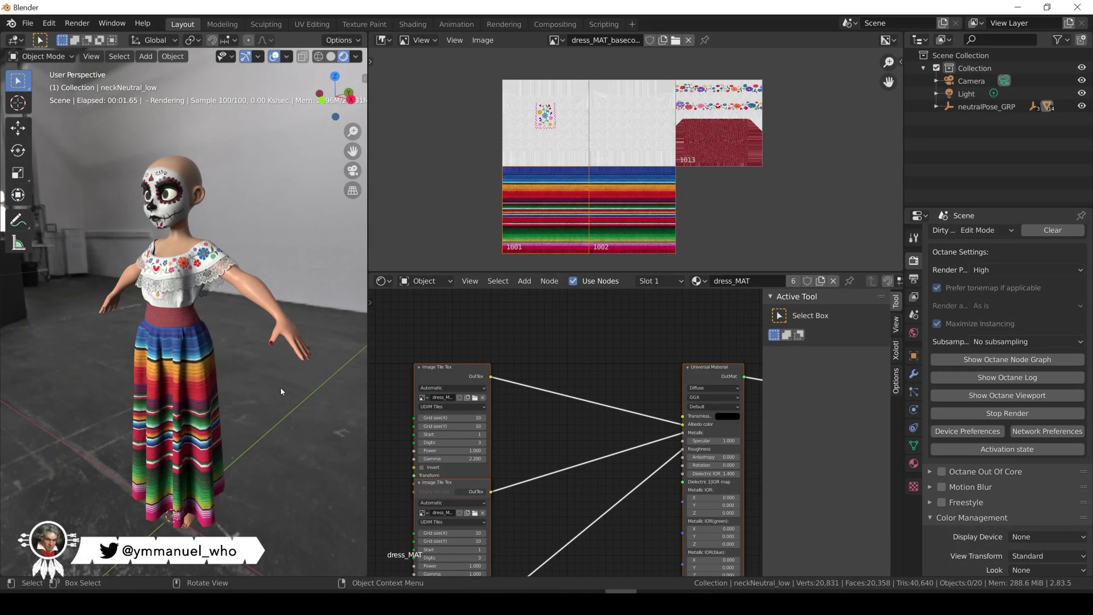
Orbit around the Octane-rendered character to view the textured dress from another angle.
middle_drag(280, 387, 114, 375)
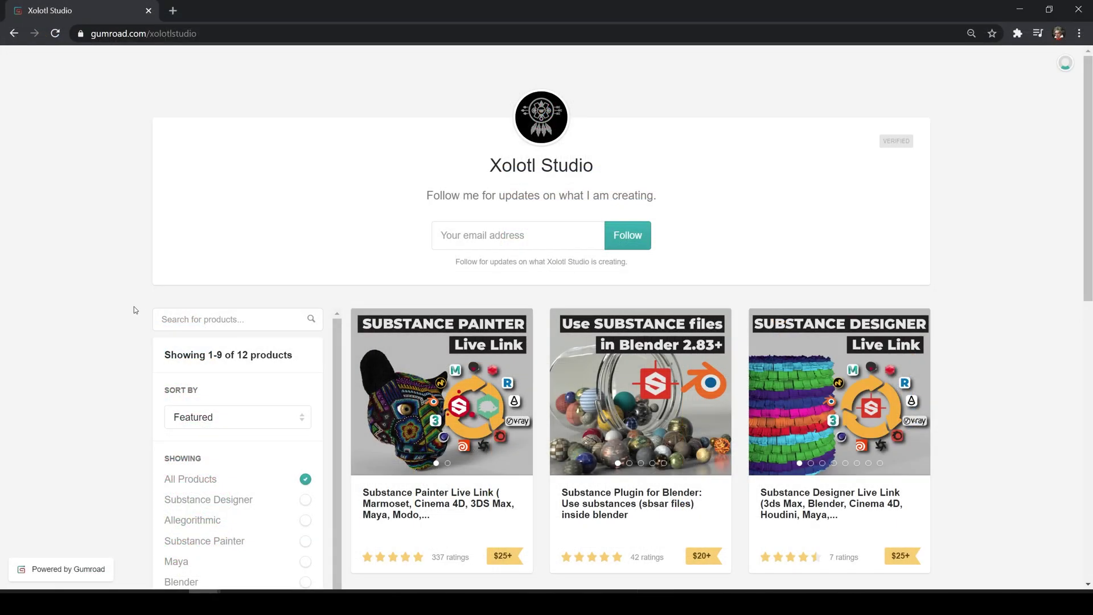
Scroll the Xolotl Studio Gumroad store and open the Substance Painter Live Link product.
scroll(135, 308, down, 1)
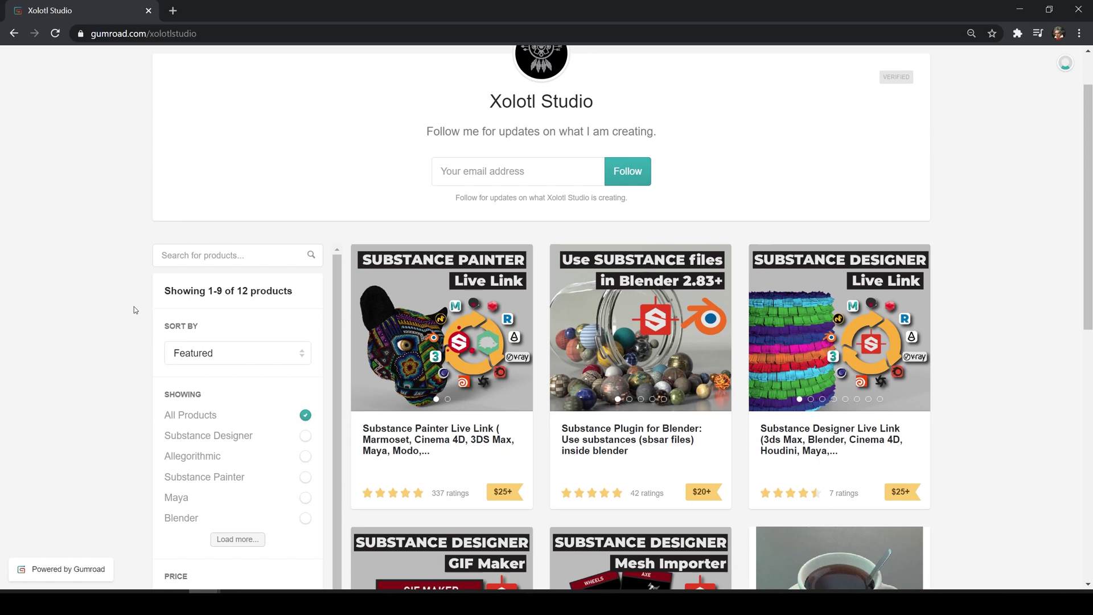
scroll(134, 307, down, 1)
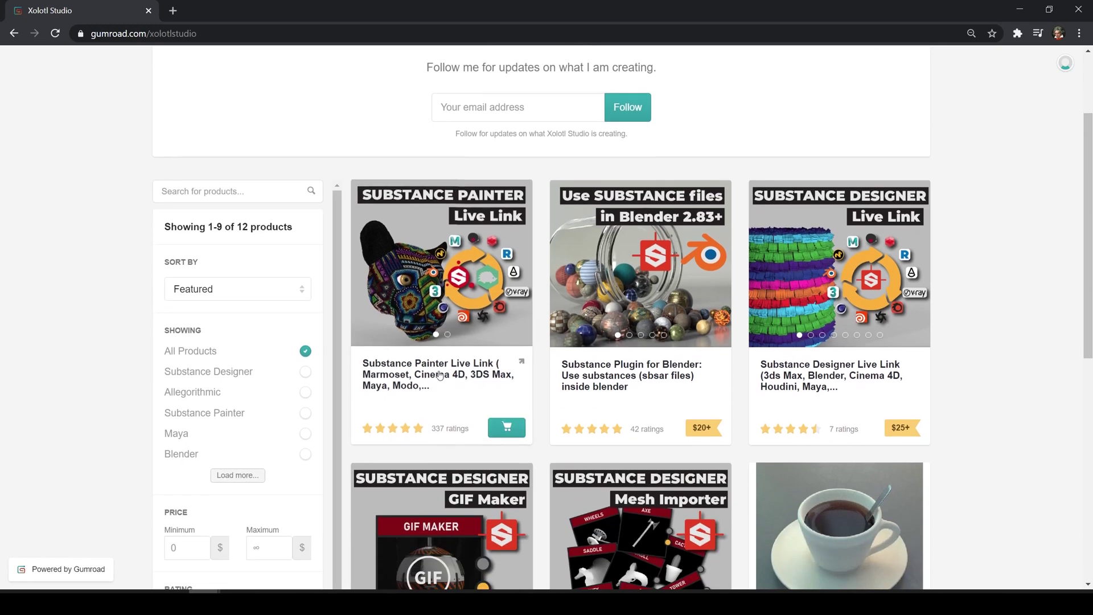
click(467, 362)
scroll(466, 360, down, 5)
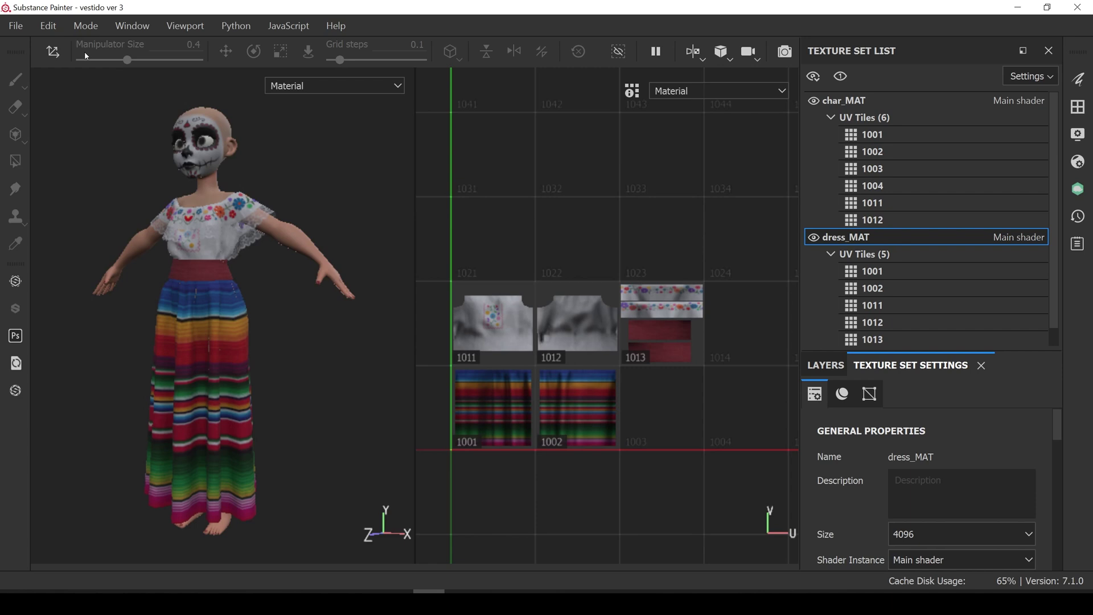
click(25, 29)
click(26, 44)
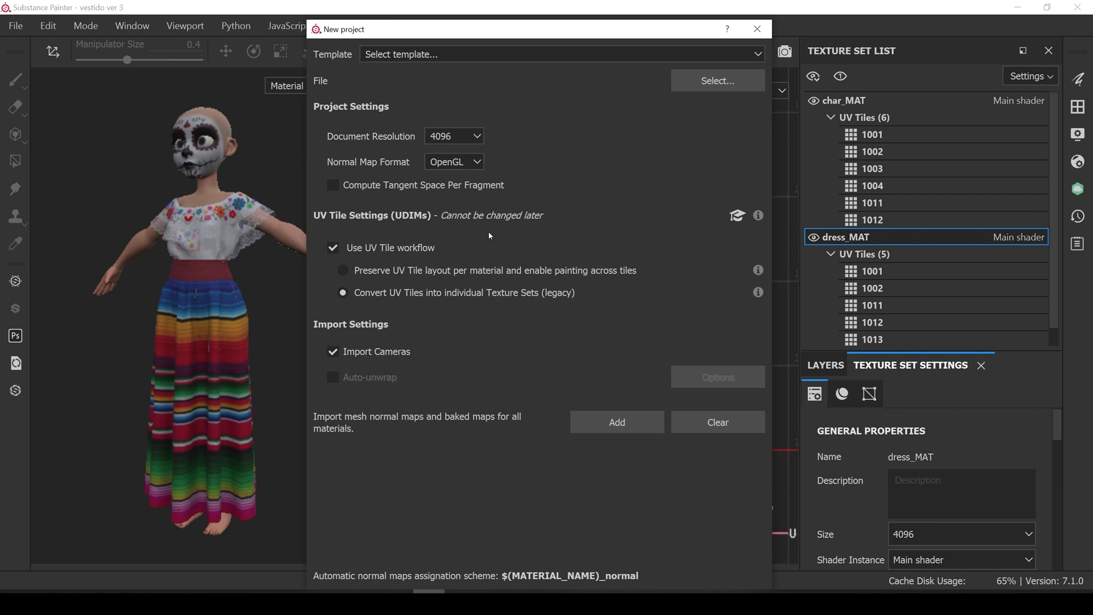
key(Escape)
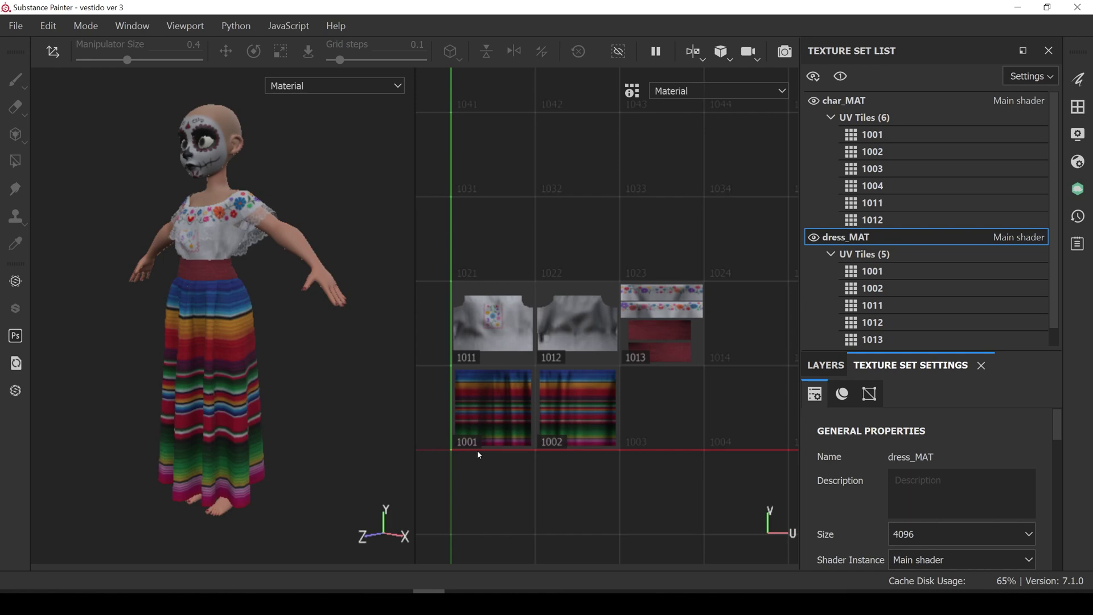
Open the export settings and append (.$udim) to the basecolor, metallic and roughness map names.
key(ctrl+shift+e)
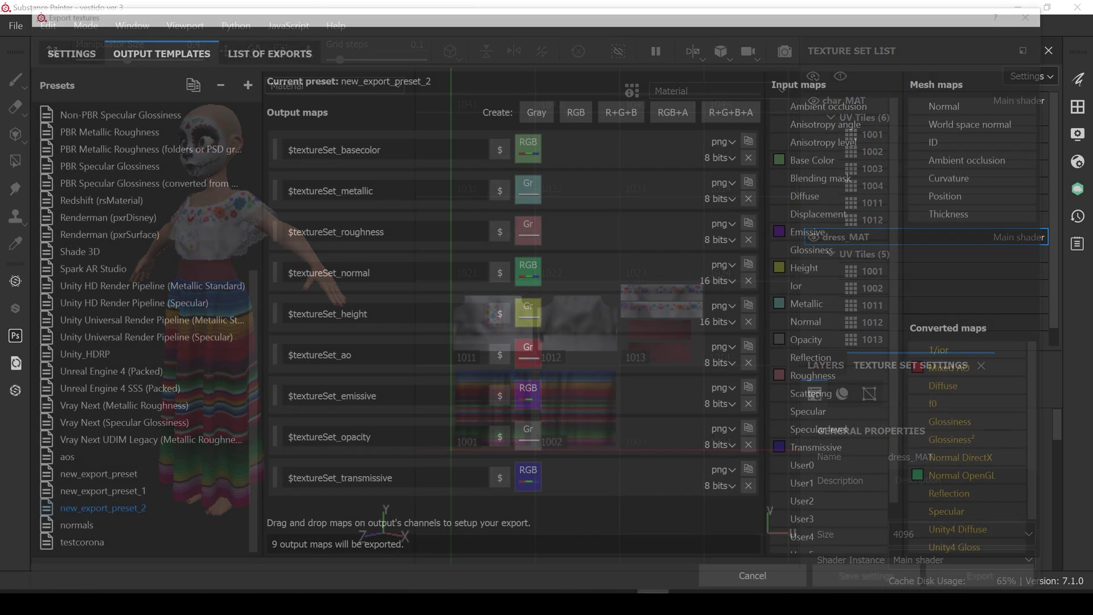
click(575, 18)
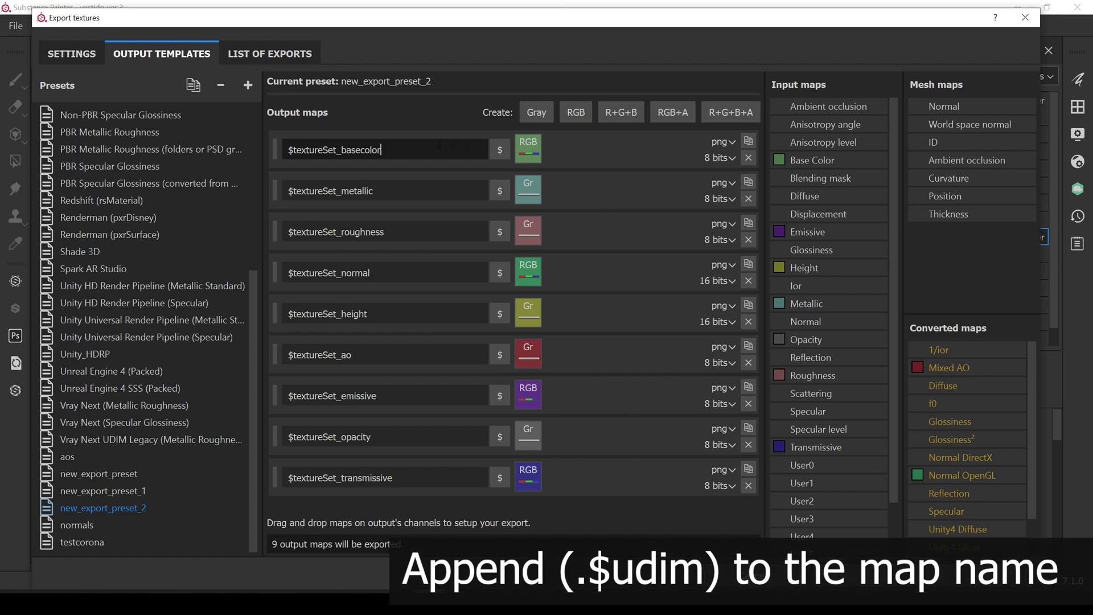
text((.$udim))
click(424, 185)
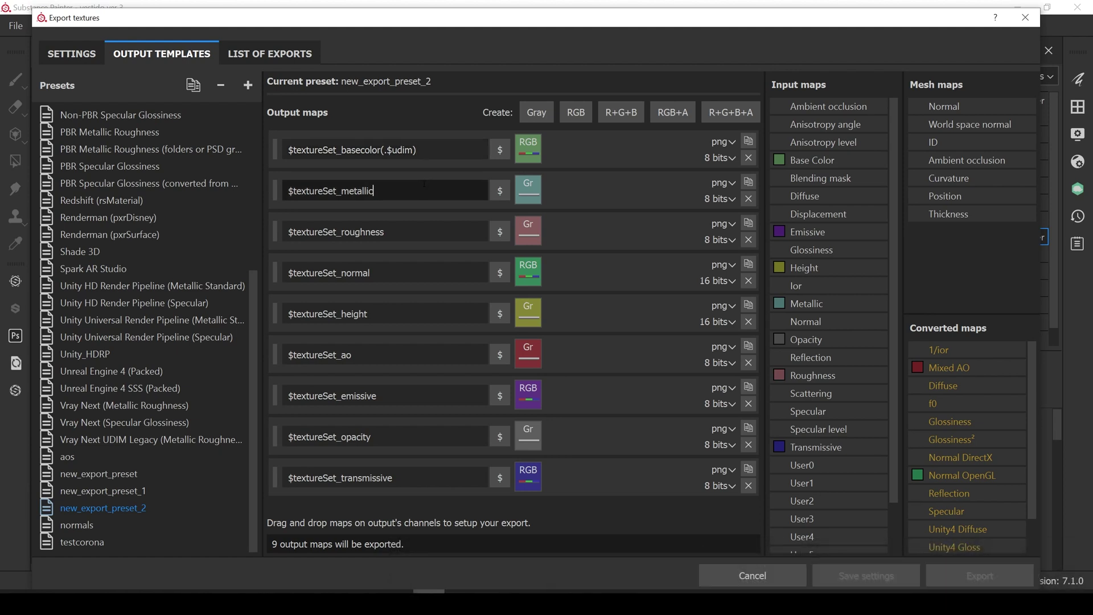
text((.$udim))
click(402, 232)
text((.$udim))
Append (.$udim) to the normal, height, ao, emissive, opacity and transmissive map names.
click(404, 276)
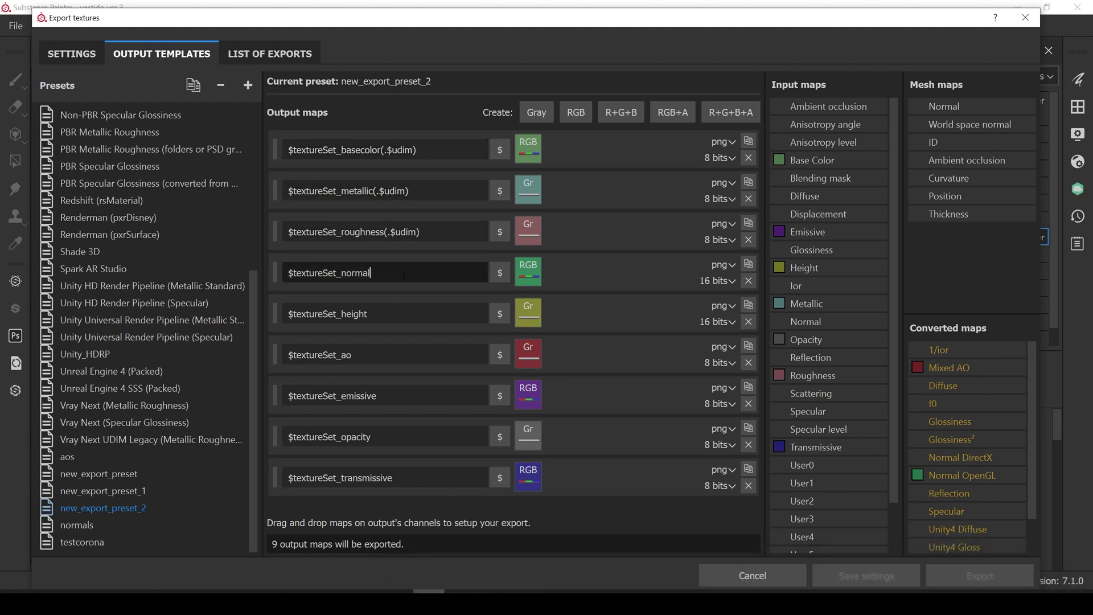
text((.$udim))
click(401, 315)
text((.$udim))
click(399, 356)
text((.$udim))
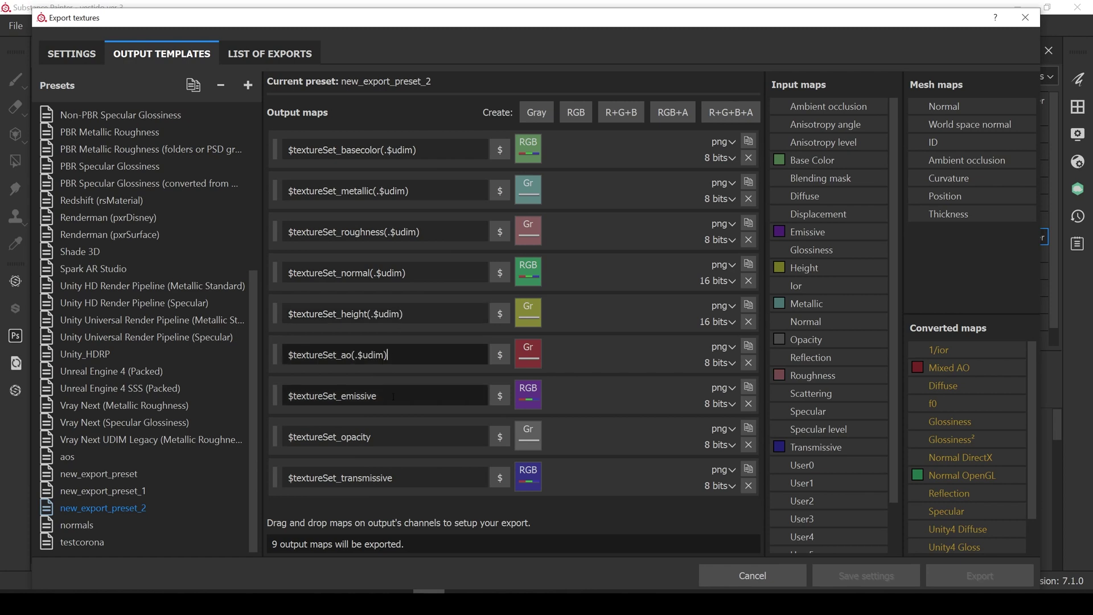
click(393, 396)
text((.$udim))
click(410, 437)
text((.$udim))
click(422, 477)
text((.$udim))
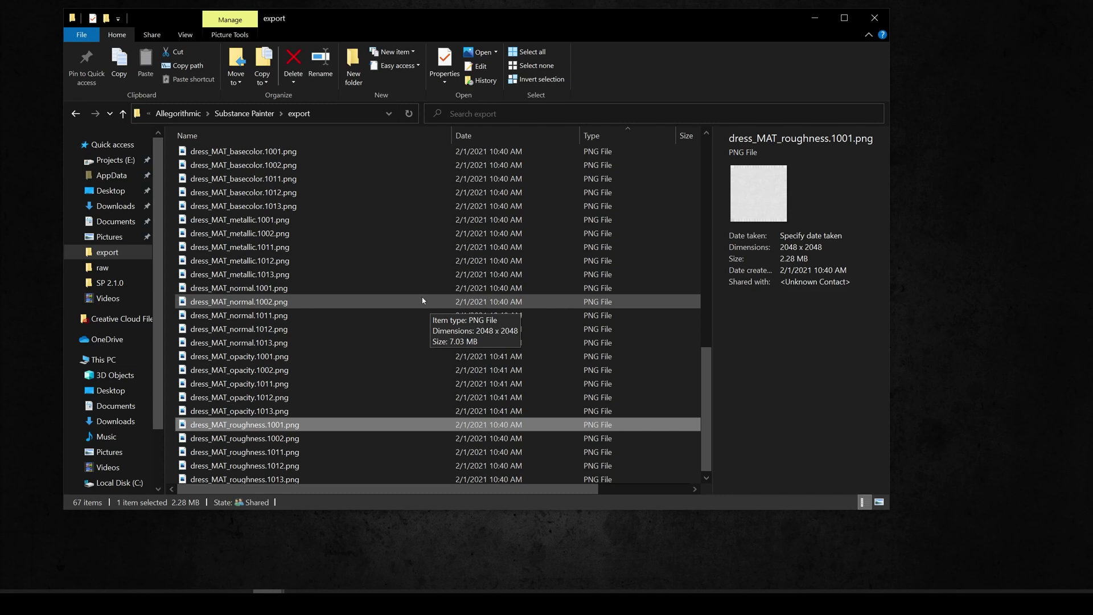
Select each five-tile group in turn: basecolor, metallic, normal, opacity and roughness.
click(367, 152)
shift+click(308, 208)
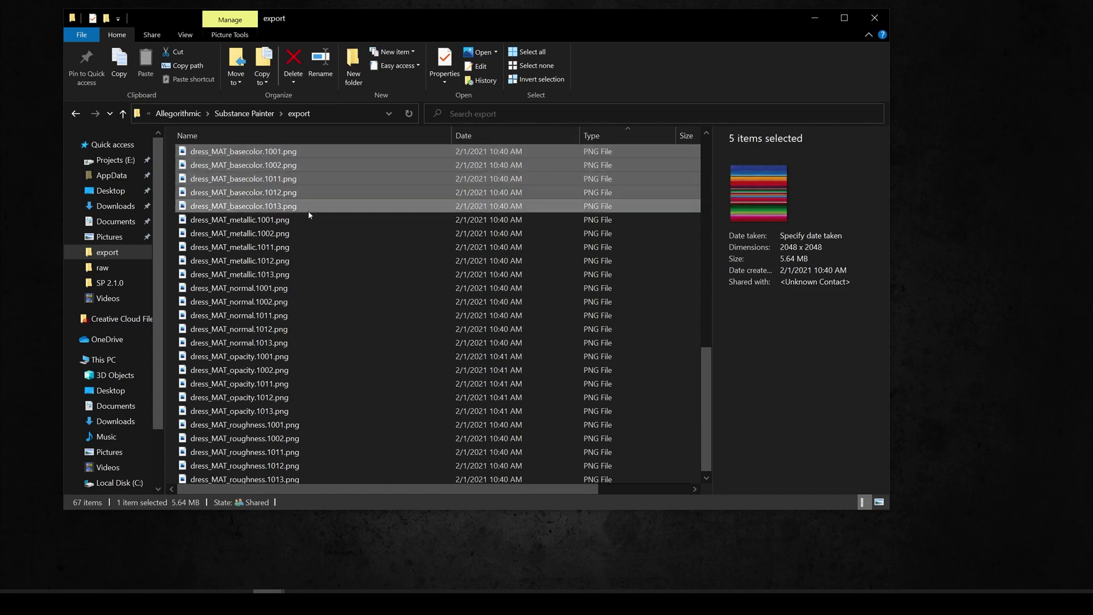
click(268, 220)
shift+click(283, 274)
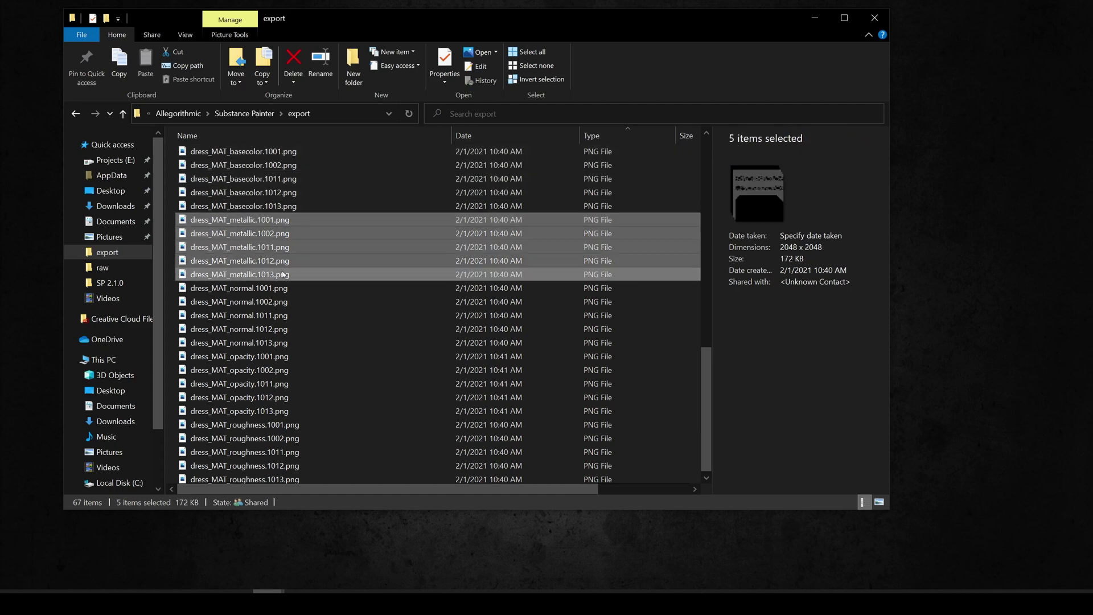
click(281, 288)
shift+click(267, 342)
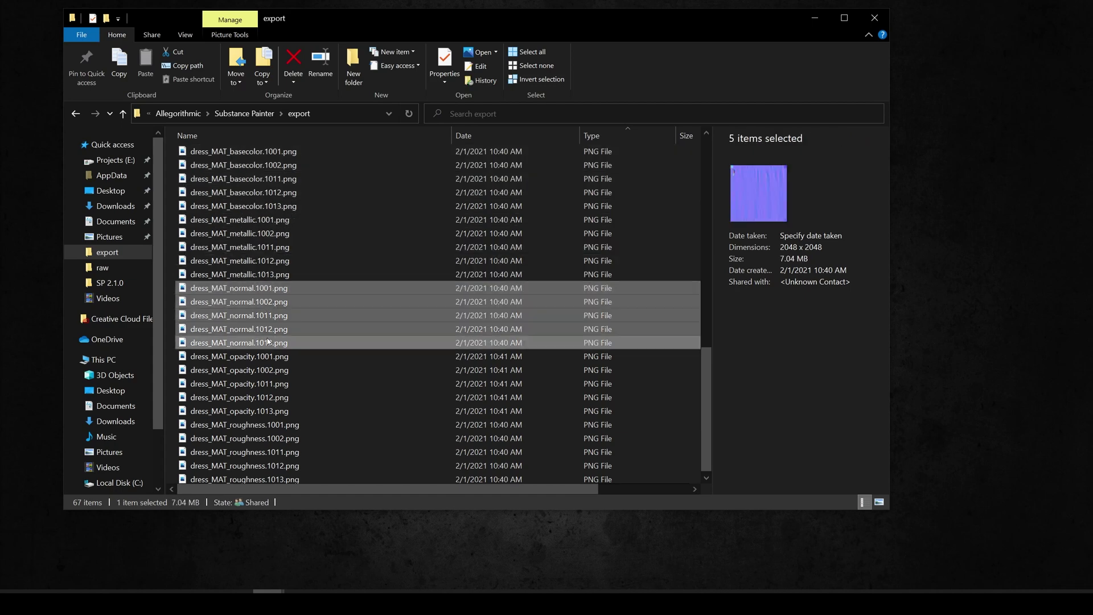
click(270, 356)
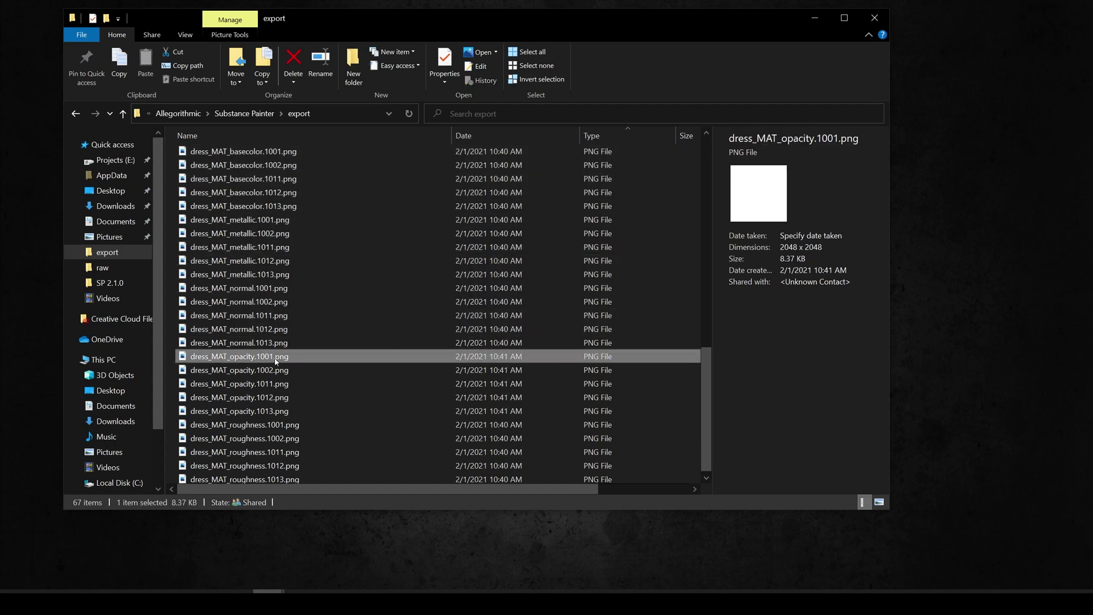
shift+click(273, 410)
click(298, 425)
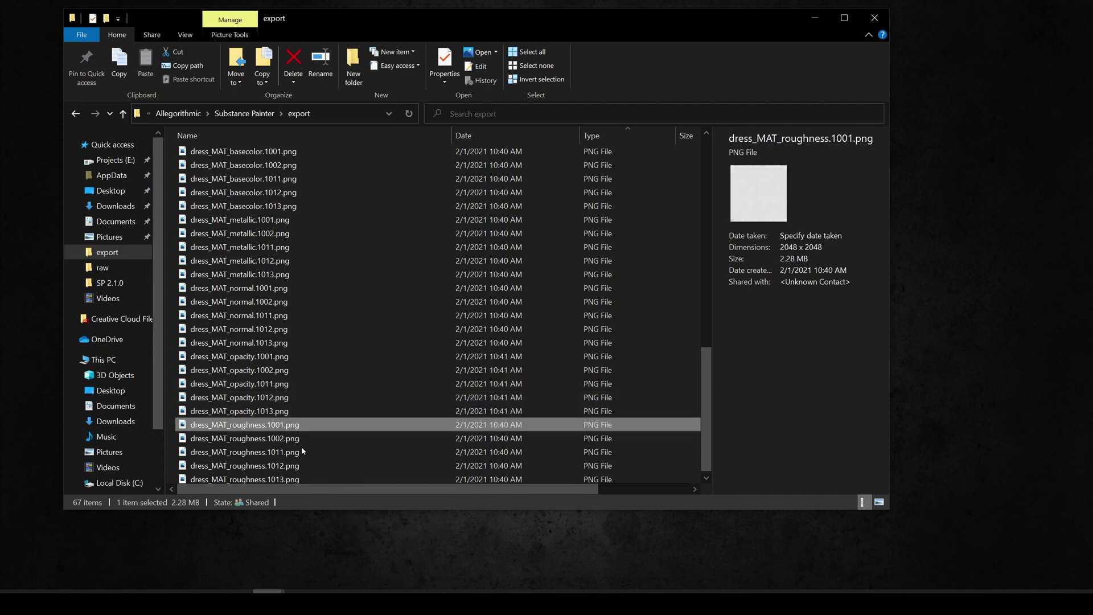
shift+click(302, 476)
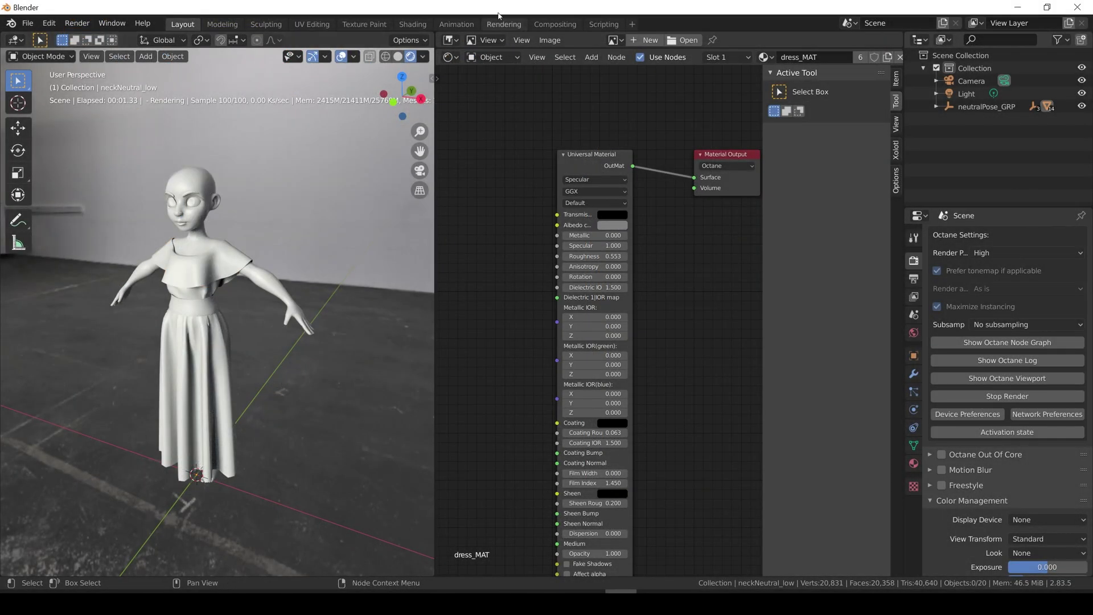
click(493, 57)
click(494, 85)
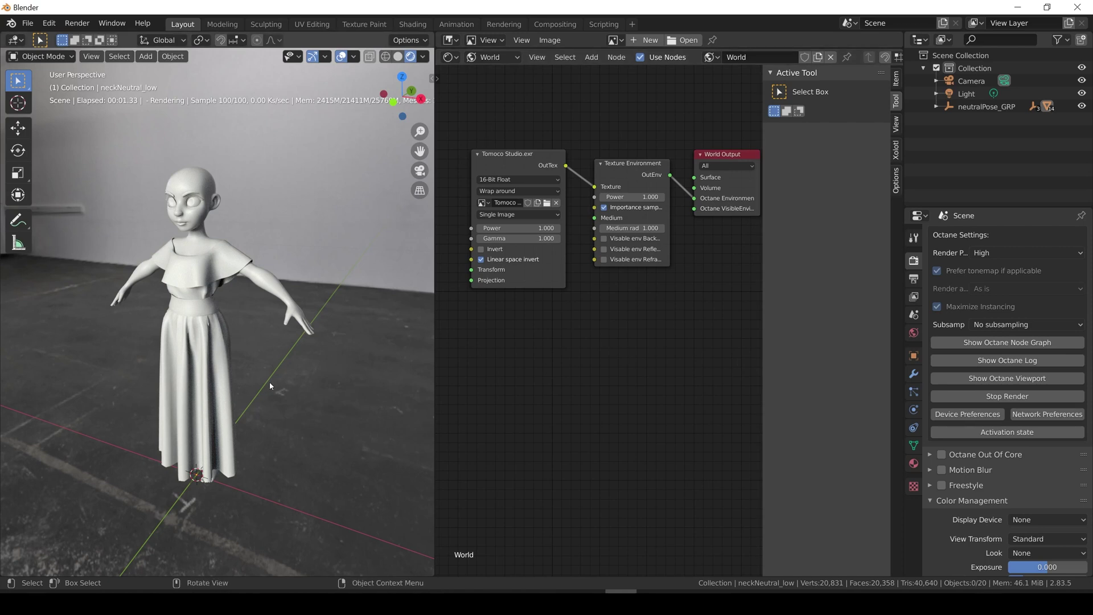
click(504, 59)
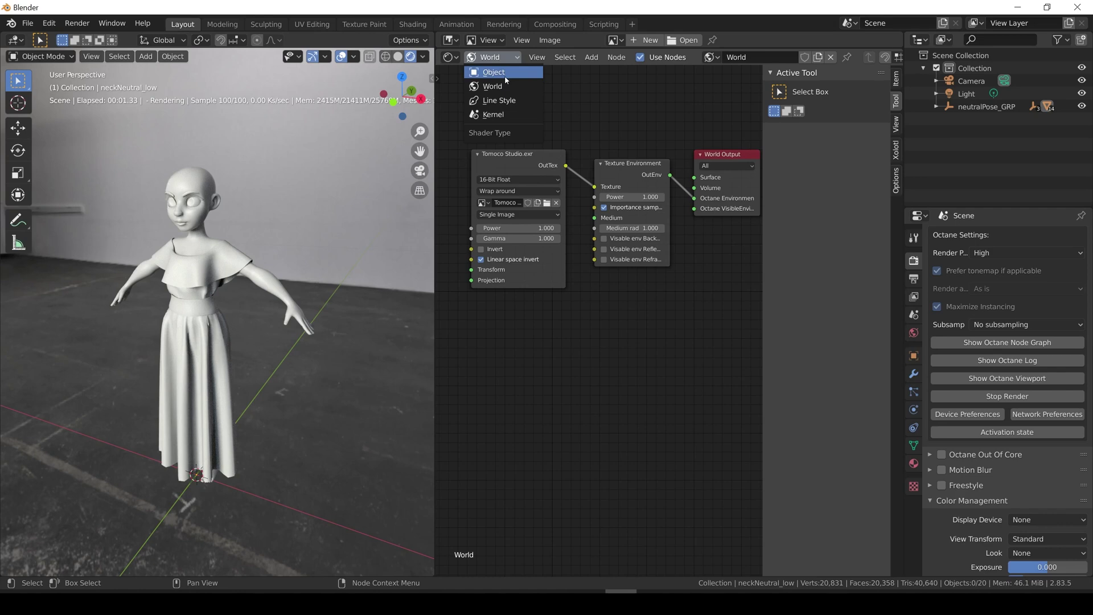
click(505, 78)
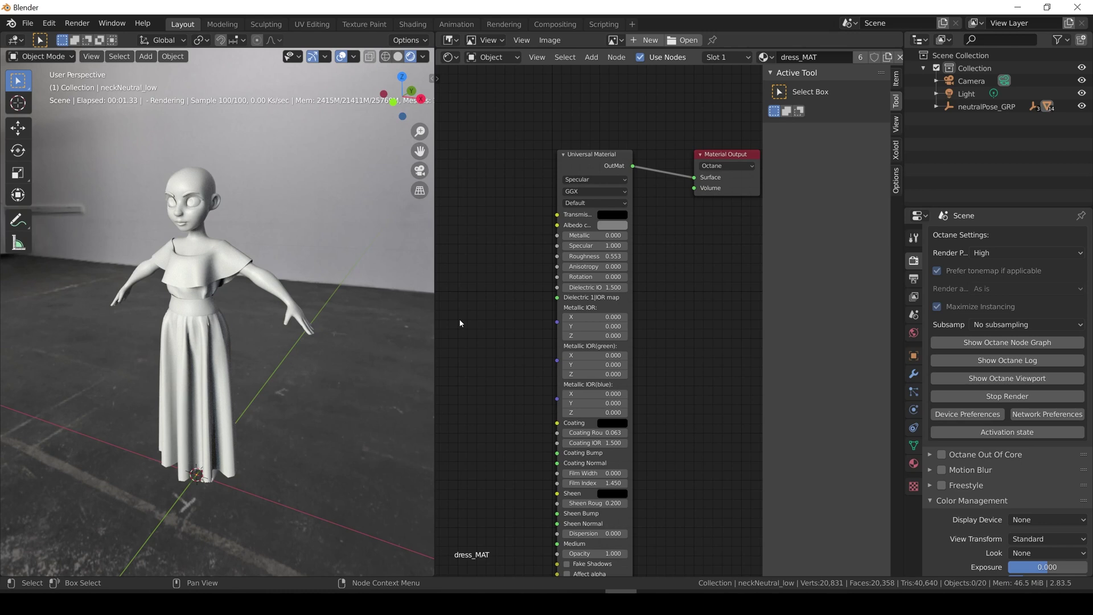
Pan the node tree and place an Octane Image Tile Tex node left of Universal Material.
middle_drag(461, 322, 557, 280)
key(shift+a)
mouse_move(543, 249)
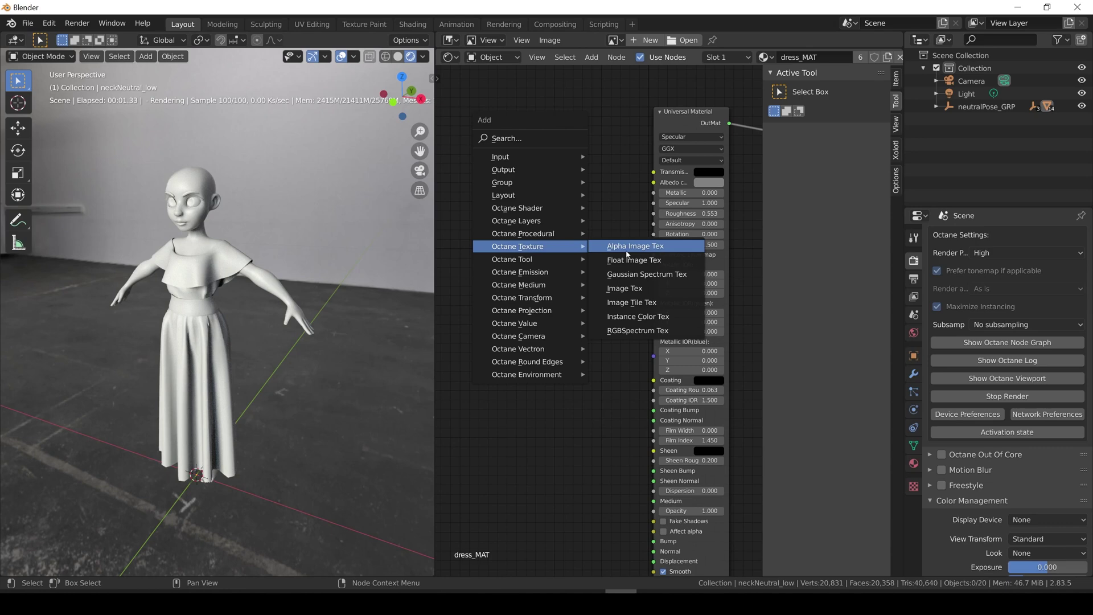
click(636, 298)
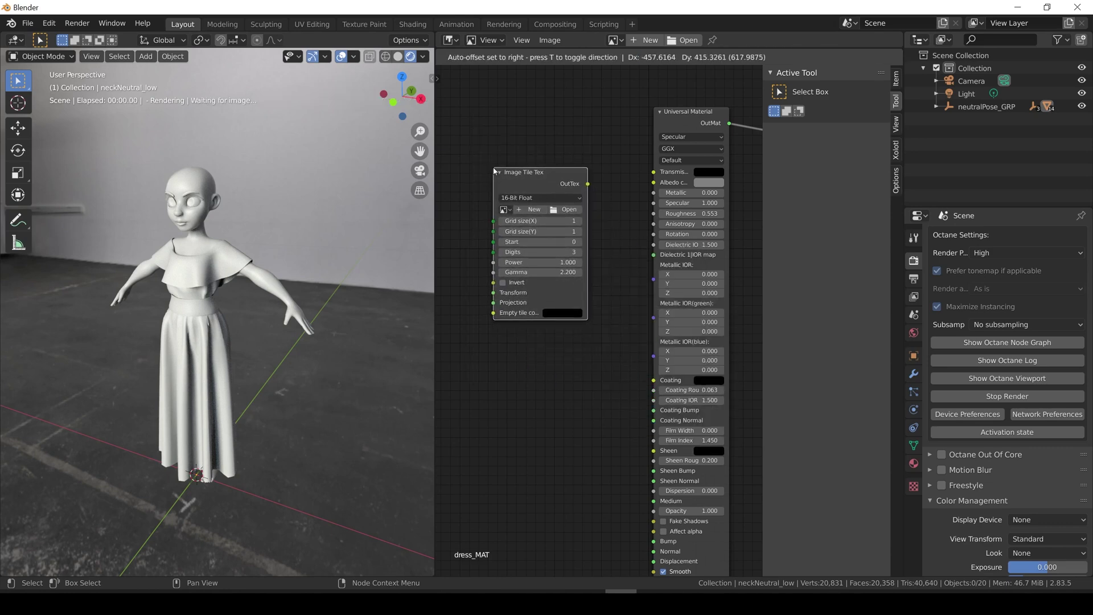
click(493, 168)
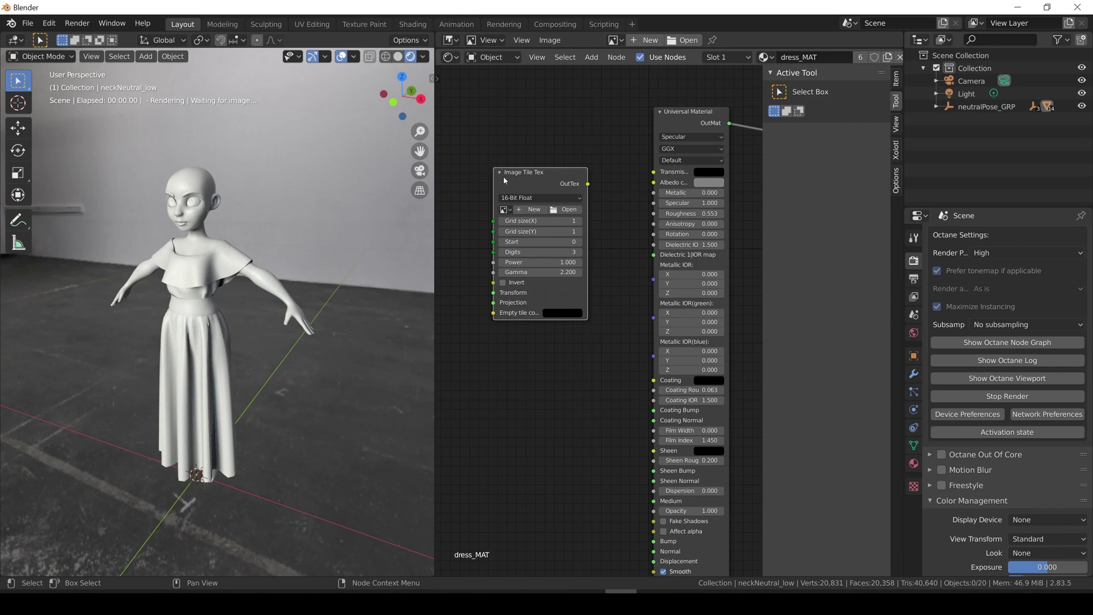
Load dress_MAT_basecolor.1001.png from the Recent export folder into the Image Tile Tex node.
click(576, 213)
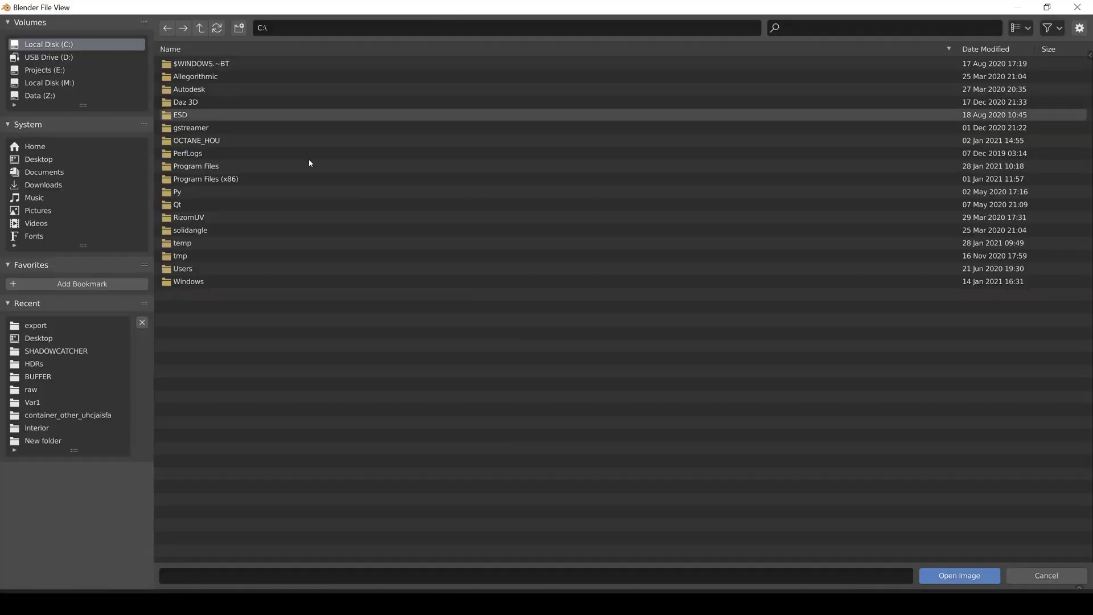
click(35, 326)
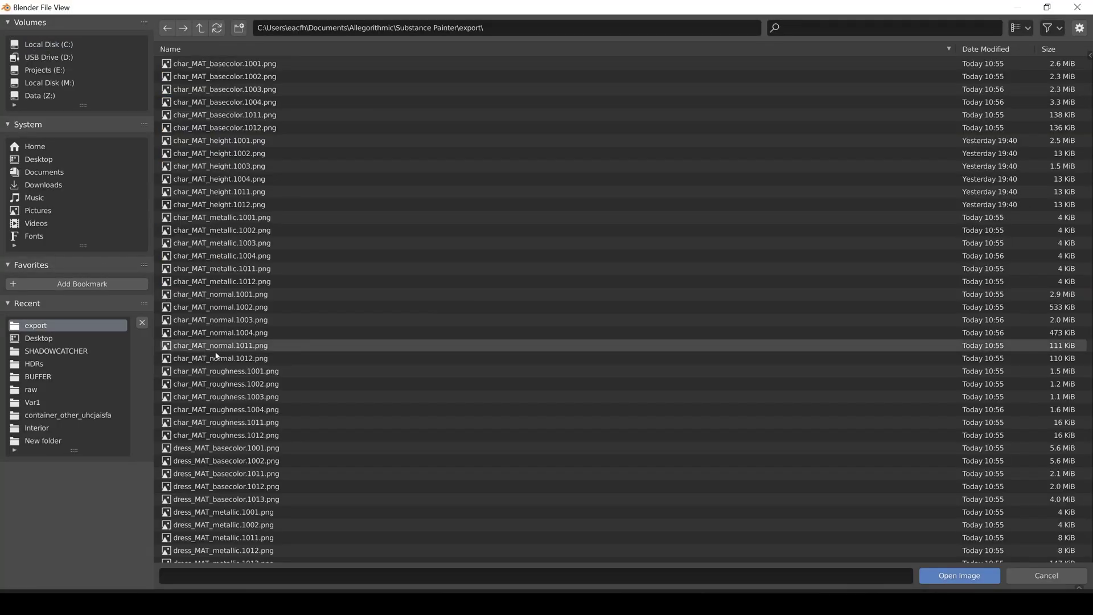
scroll(249, 339, down, 8)
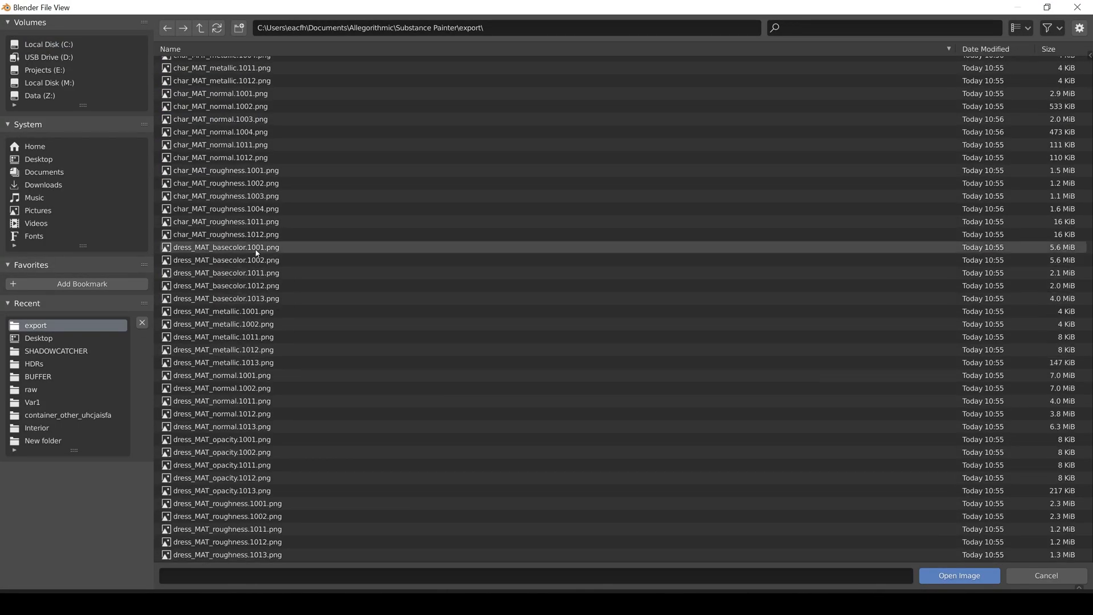
click(256, 248)
click(940, 576)
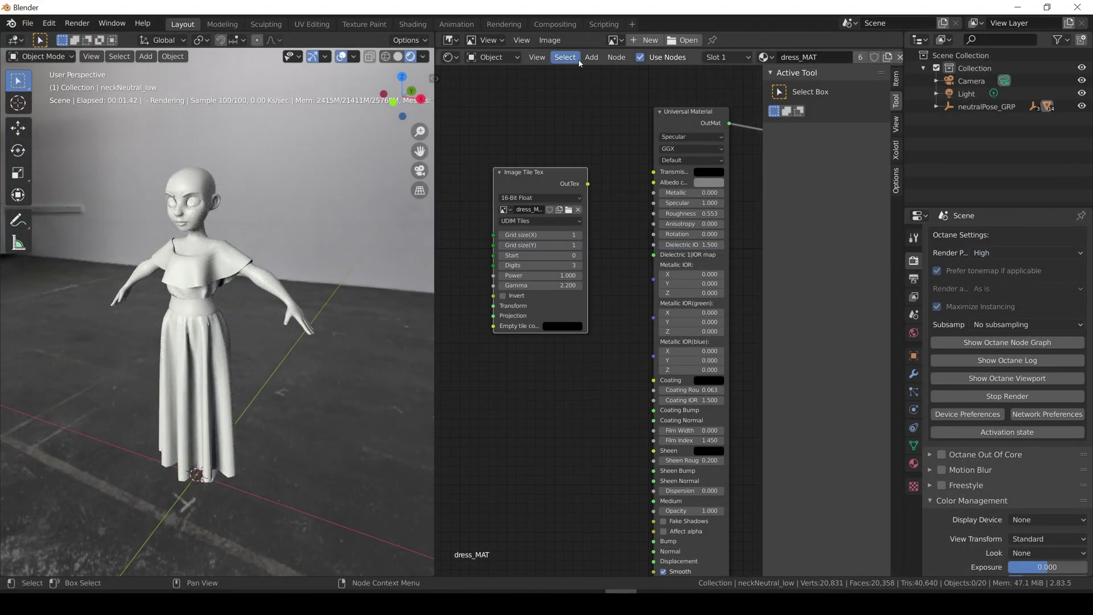
Add an Image Editor above the nodes showing dress_MAT_basecolor.1001.png with all UDIM tiles framed.
drag(584, 49, 585, 313)
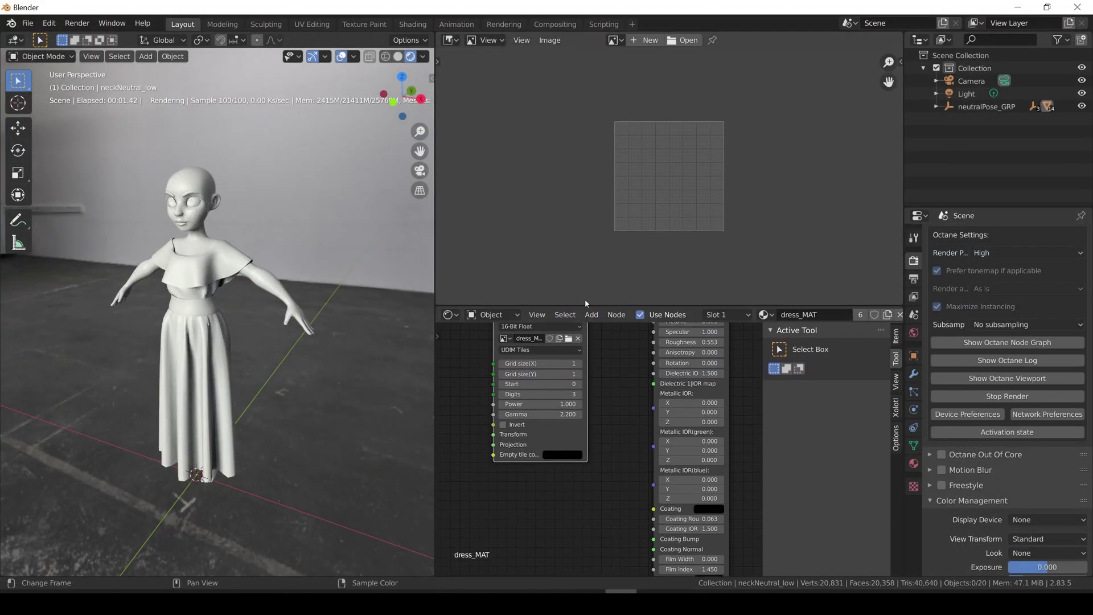
click(613, 40)
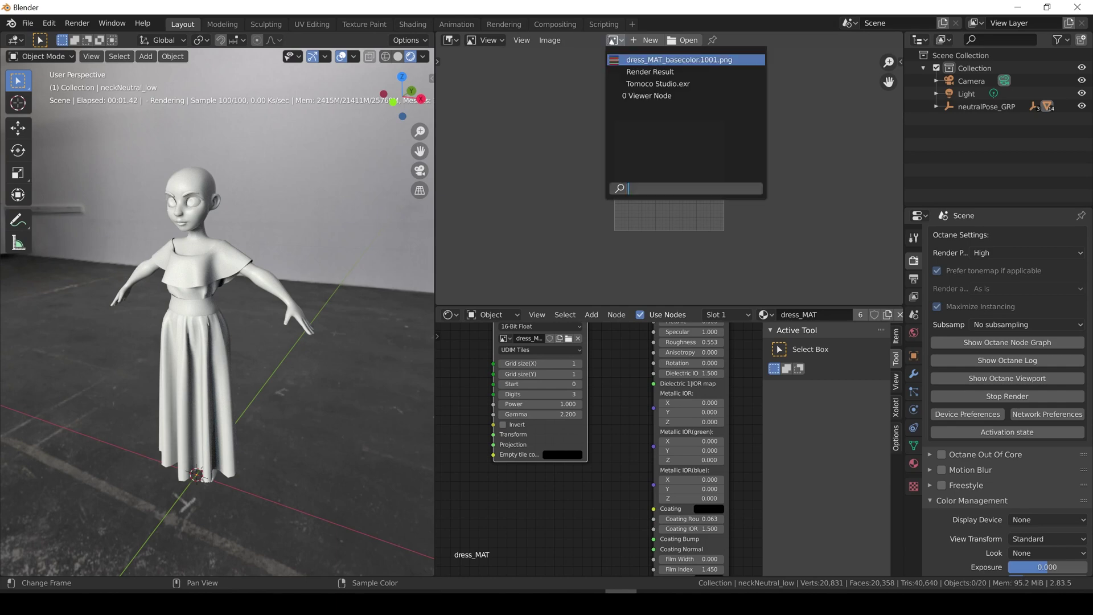
click(635, 60)
scroll(620, 131, down, 7)
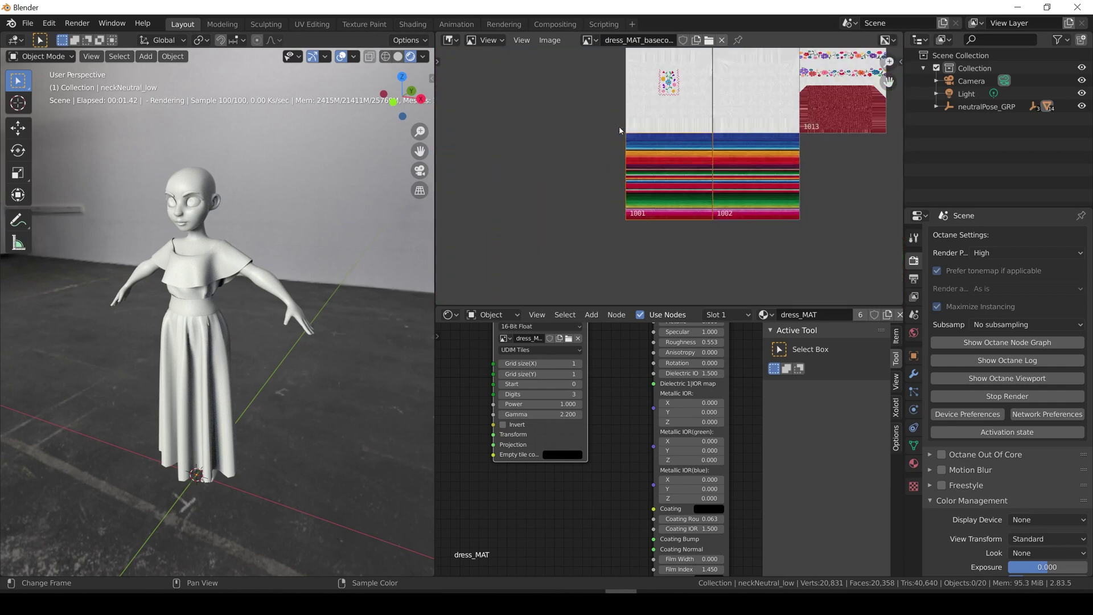
middle_drag(761, 198, 699, 232)
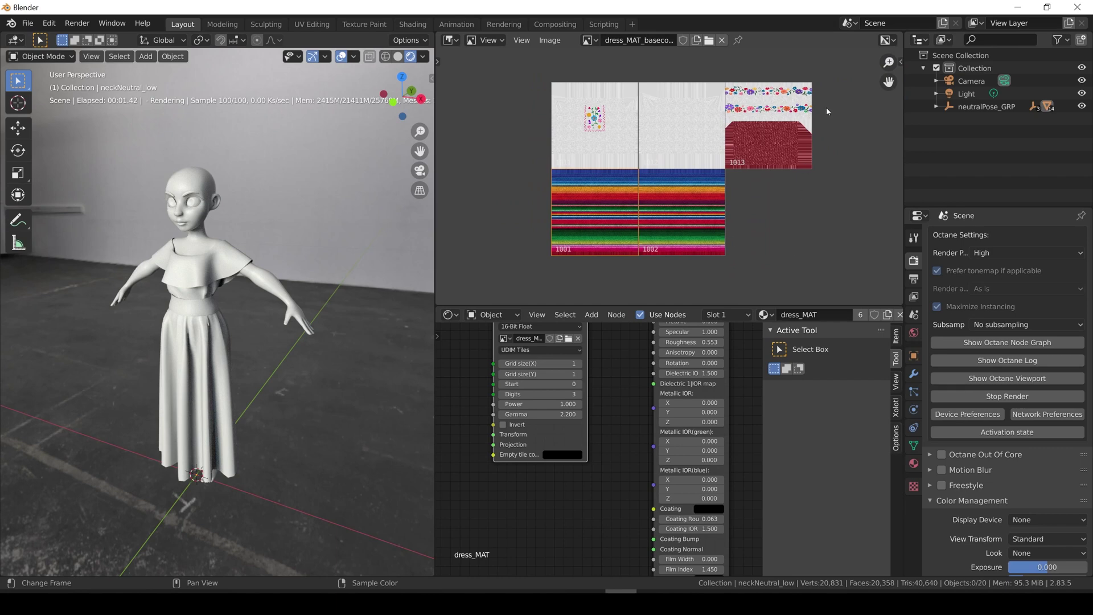
Check in the sidebar Image tab that the image source is UDIM Tiles.
drag(903, 60, 888, 63)
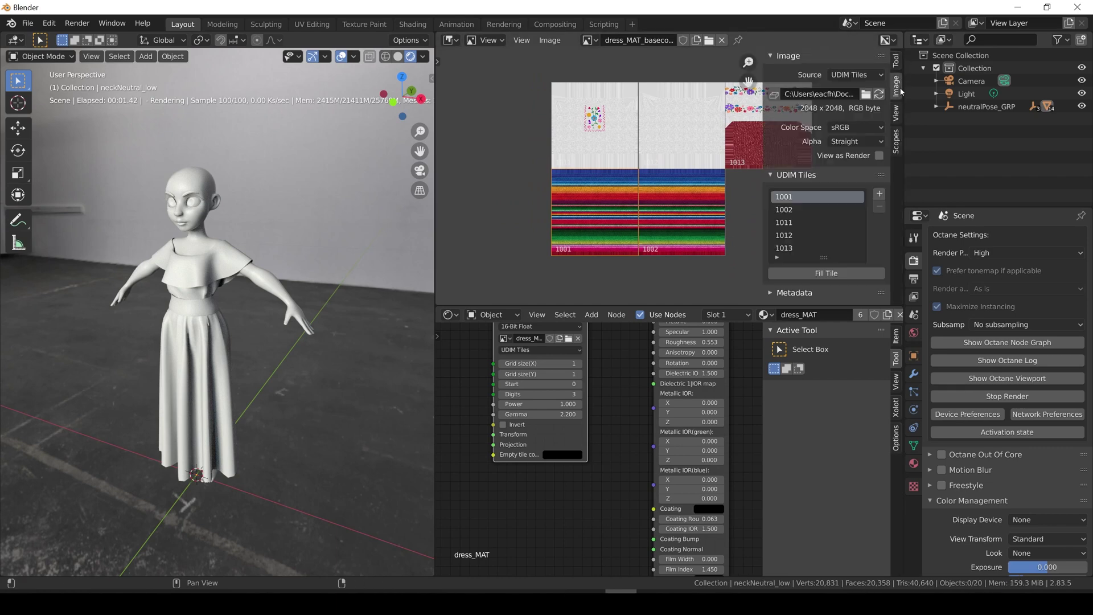
click(883, 75)
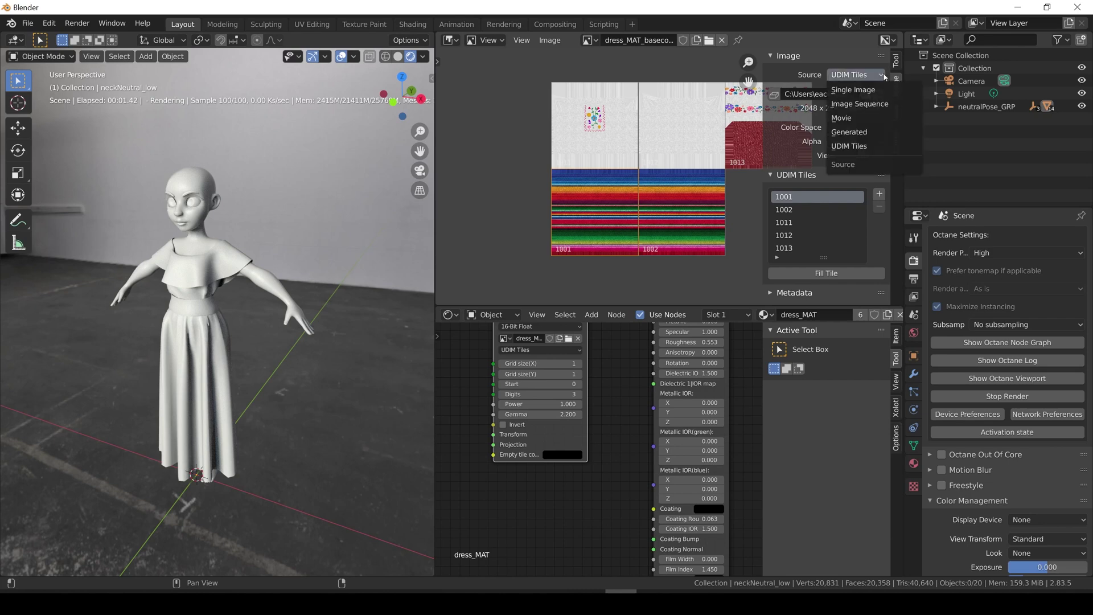
click(884, 75)
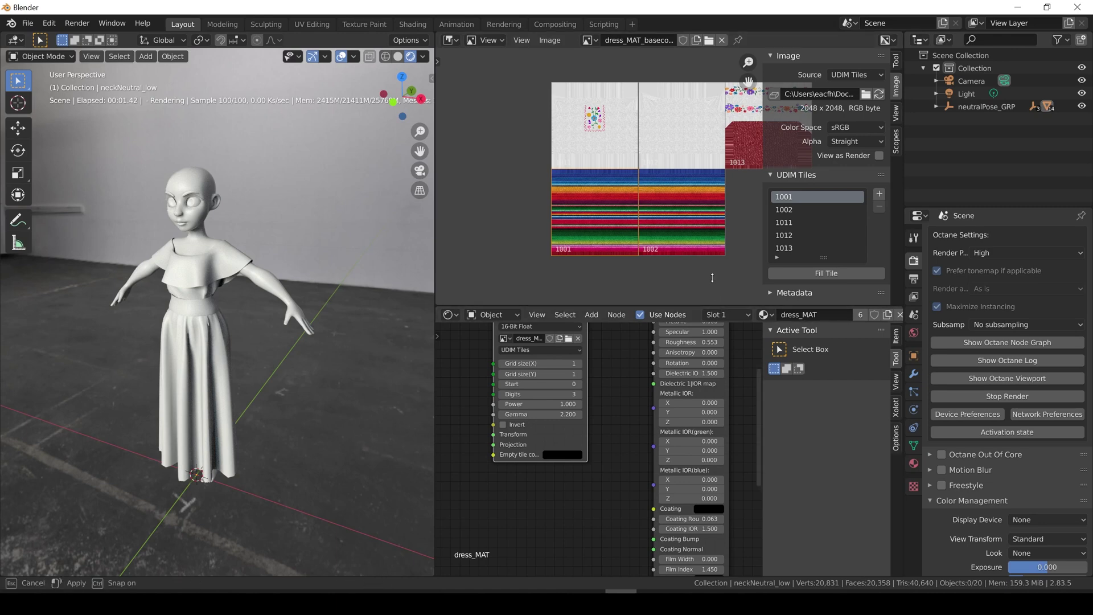
Collapse the image editor and connect OutTex to the Universal Material's Albedo color.
drag(717, 306, 631, 49)
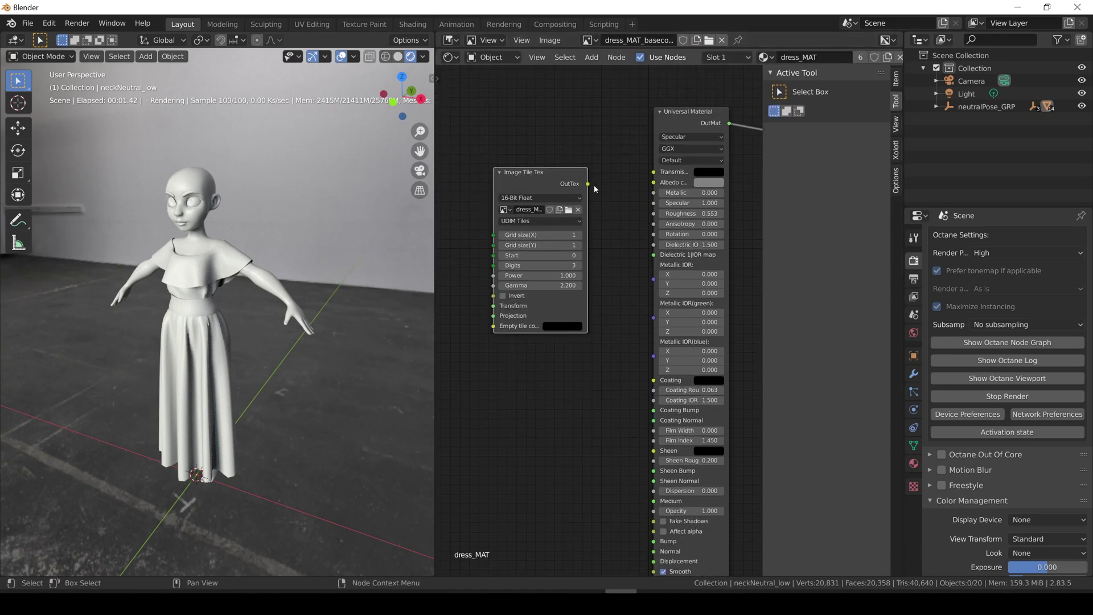
drag(589, 184, 654, 182)
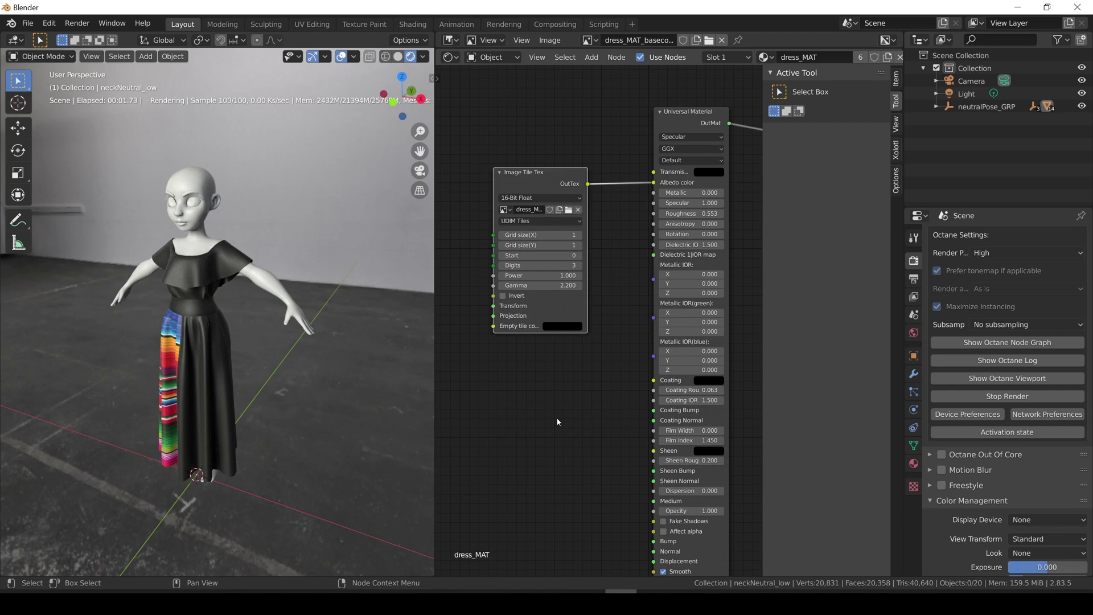
middle_drag(310, 421, 343, 409)
scroll(543, 324, up, 2)
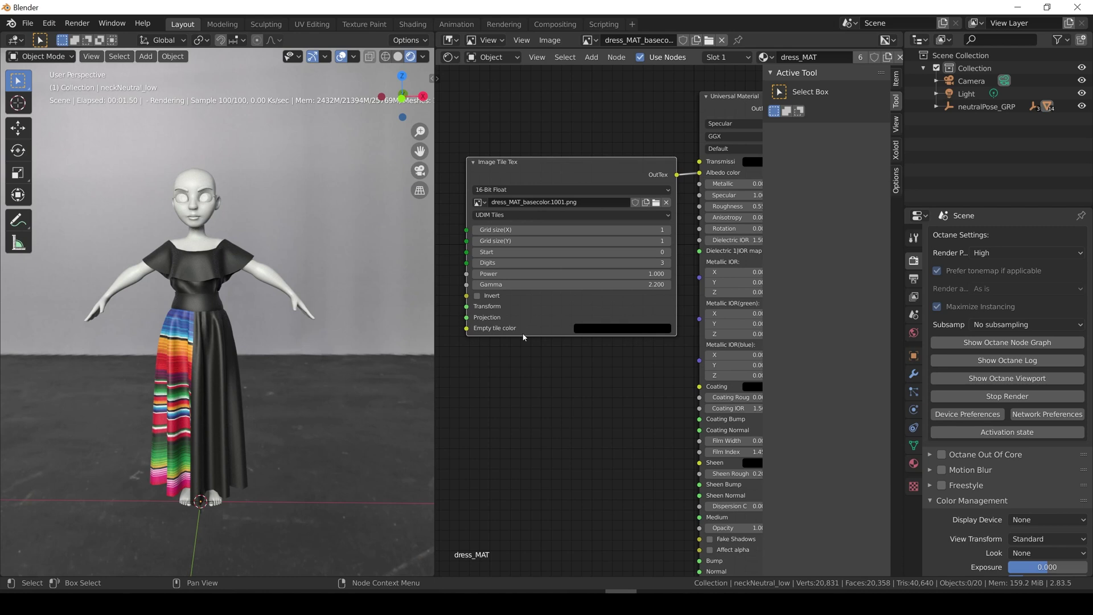
Set the Image Tile Tex empty tile colour to dark blue.
click(603, 328)
drag(657, 237, 645, 196)
click(626, 220)
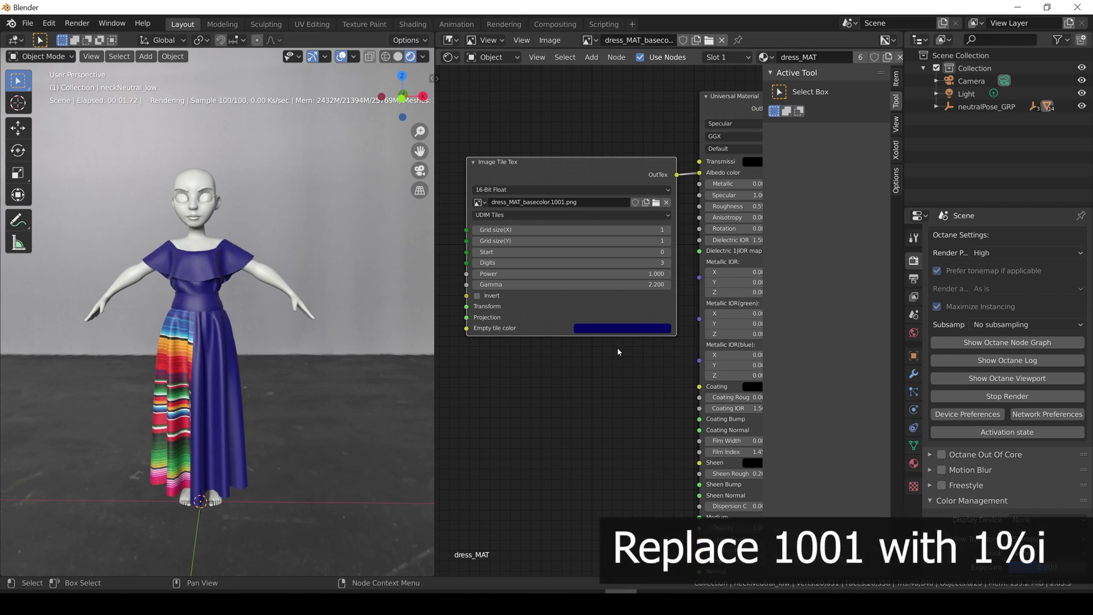
Replace 001 in the filename with %i, giving dress_MAT_basecolor.1%i.png.
click(569, 202)
click(562, 202)
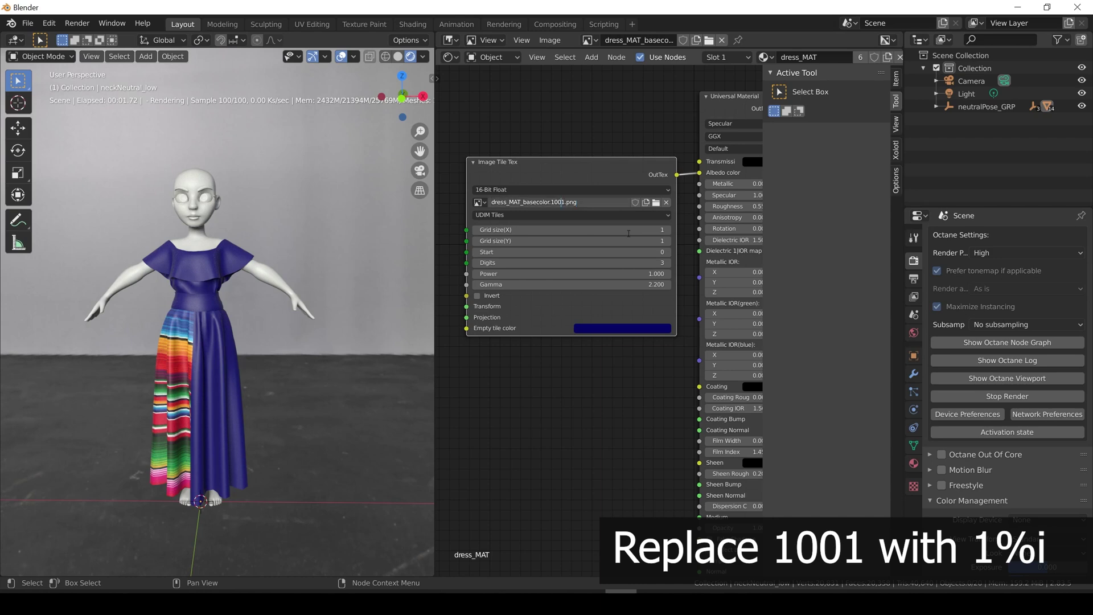
key(shift+Left)
key(shift+Left)
key(shift+Left)
text(%i)
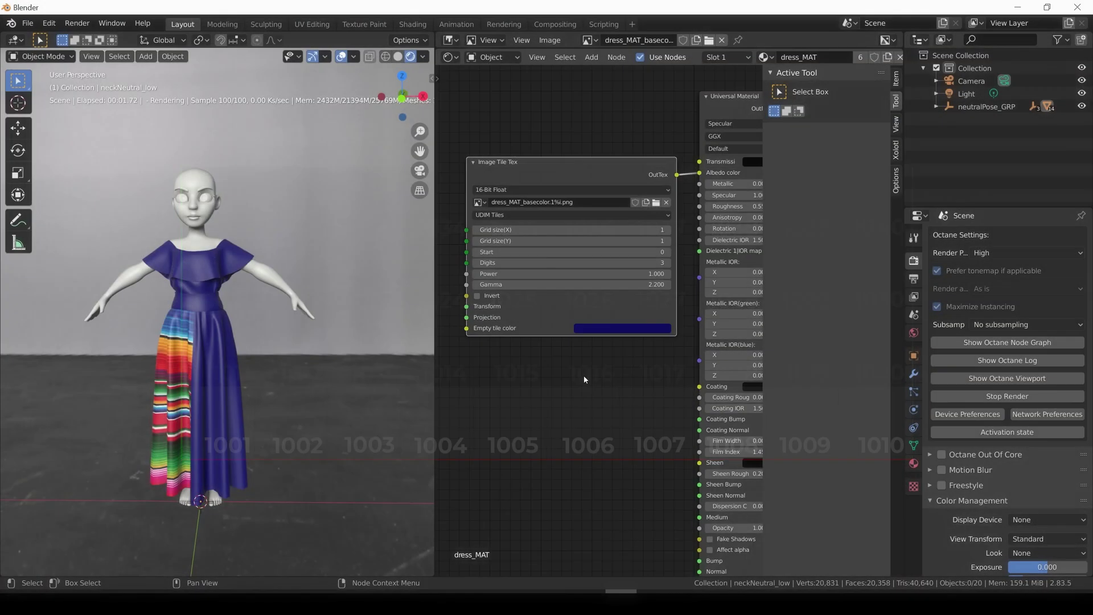
Enter 10 for Grid size X and 1 for Start on the Image Tile Tex node.
click(646, 229)
text(10)
key(Return)
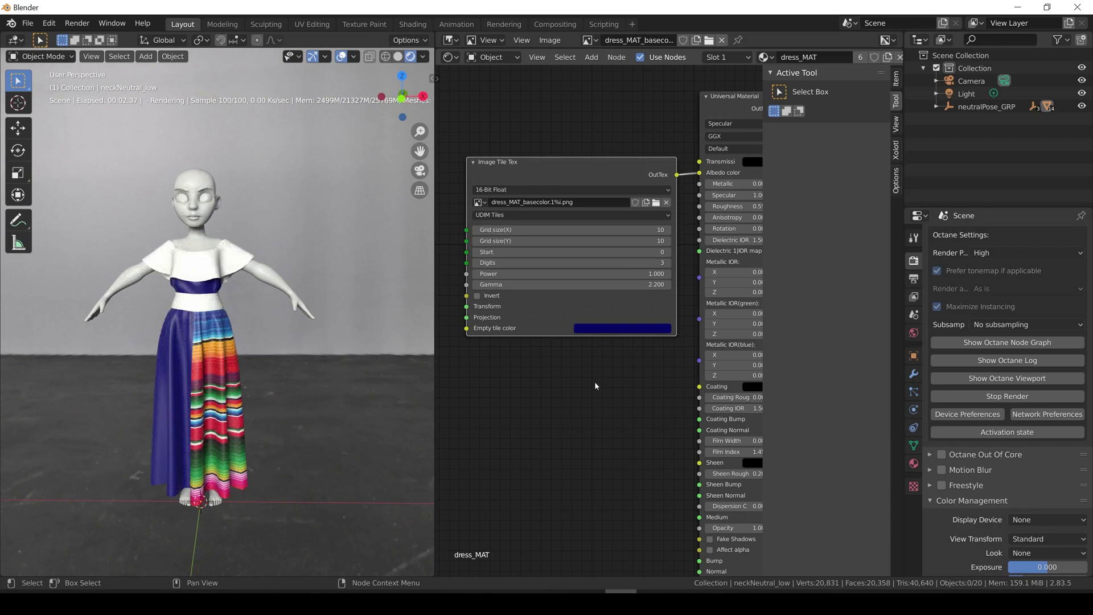
click(665, 252)
text(1)
key(Return)
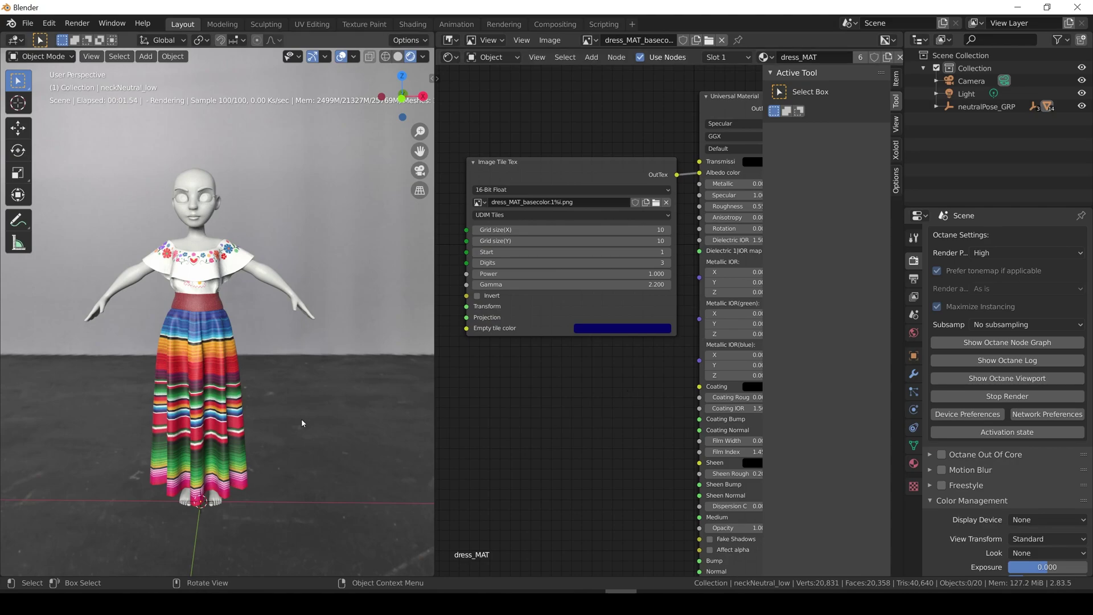
Orbit the viewport slightly to see the textured character from another angle.
mouse_move(302, 418)
middle_down()
mouse_move(253, 363)
mouse_move(276, 366)
mouse_move(291, 415)
mouse_move(308, 416)
middle_up()
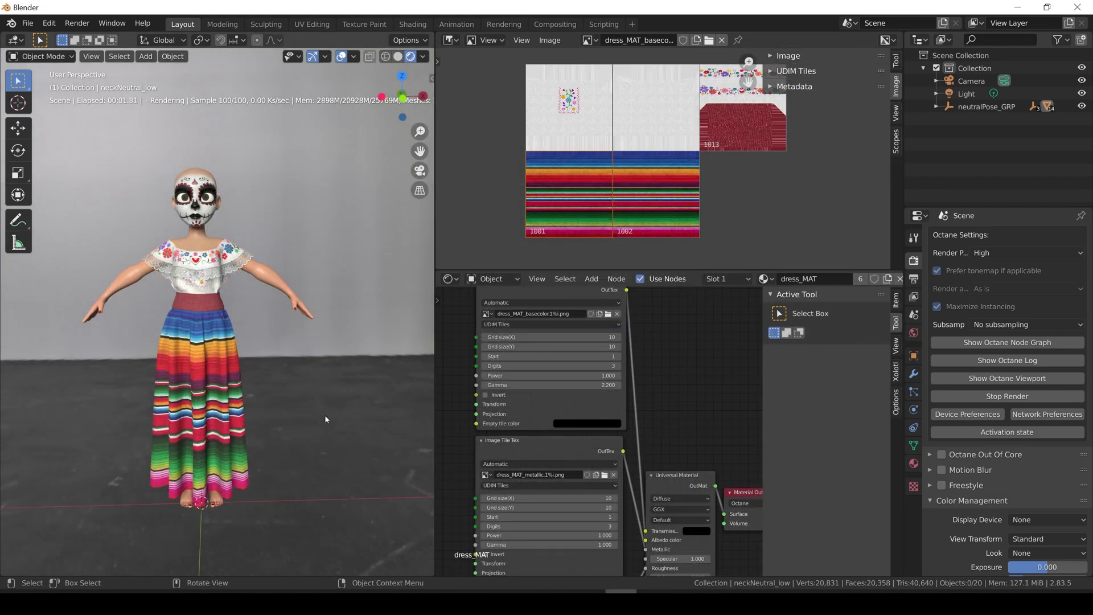
middle_drag(325, 418, 285, 433)
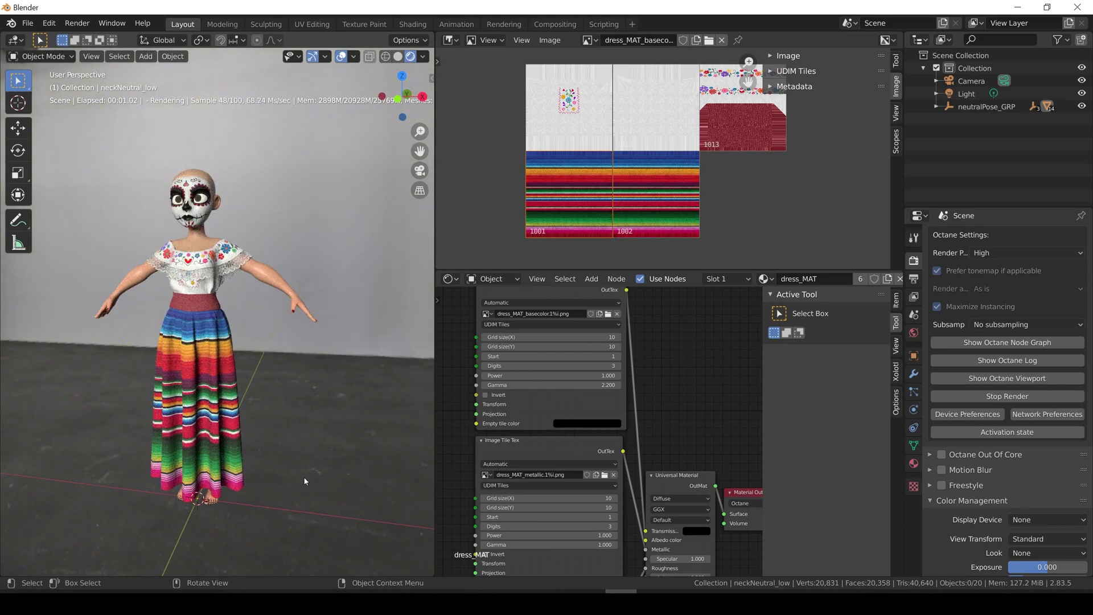
scroll(646, 386, down, 5)
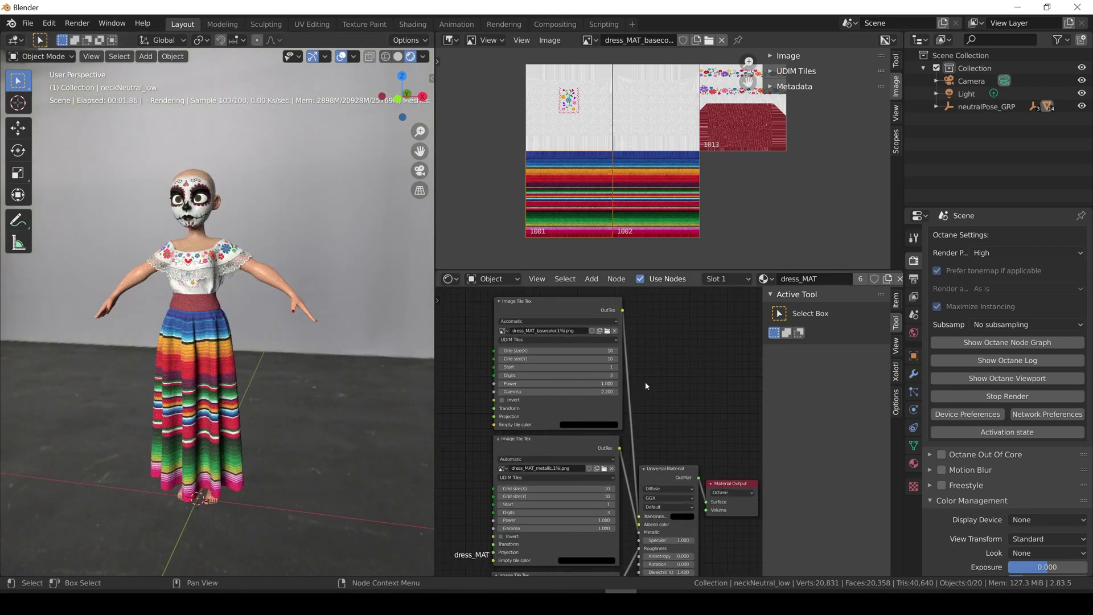
middle_drag(687, 537, 676, 449)
scroll(676, 450, down, 1)
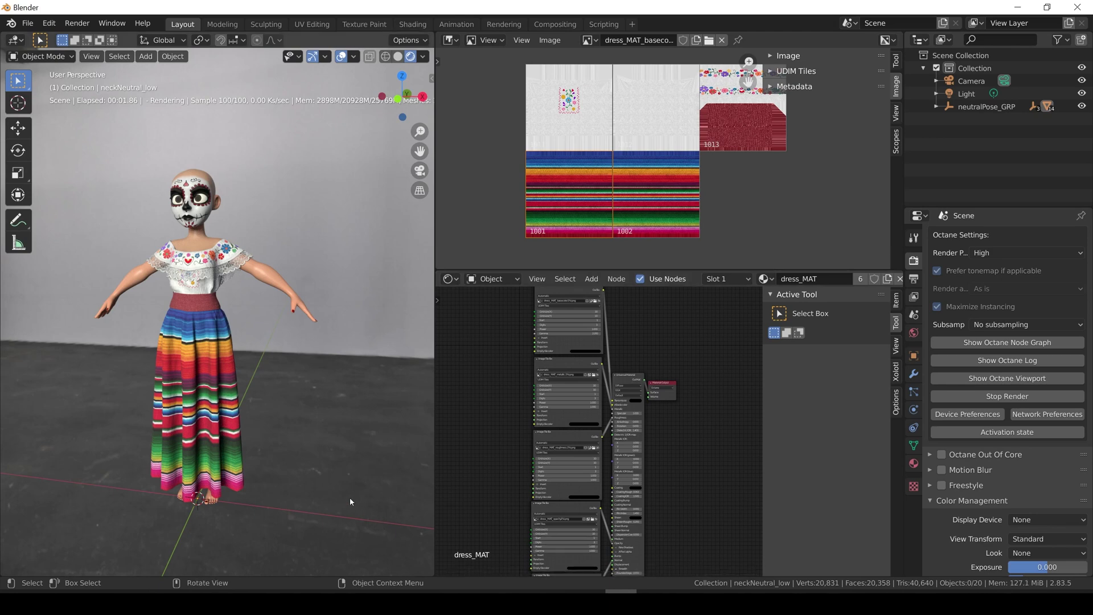
middle_drag(348, 499, 345, 499)
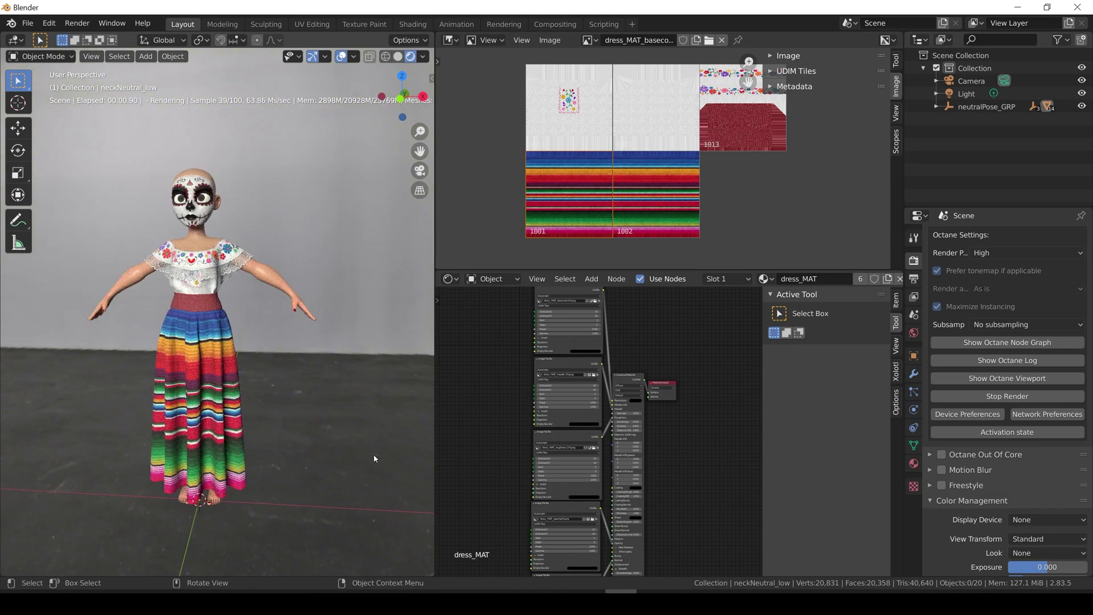
middle_drag(374, 456, 362, 464)
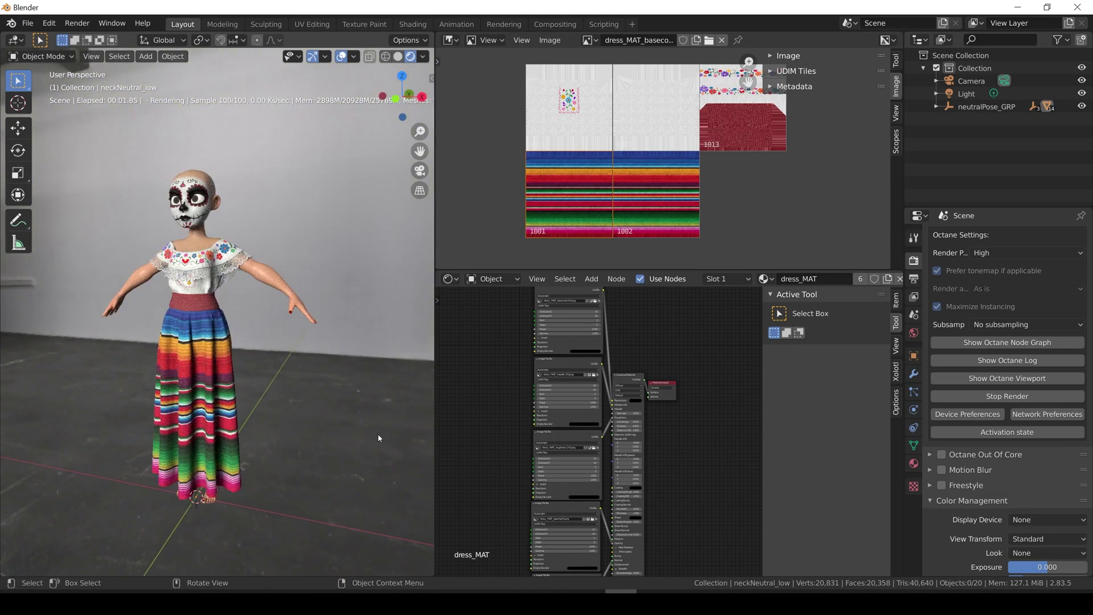